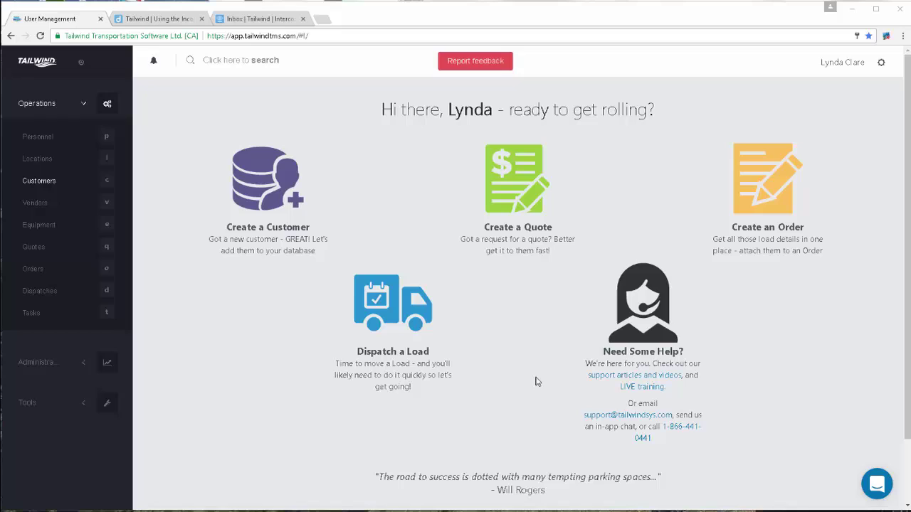
Expand the Administration section in the left sidebar.
click(30, 366)
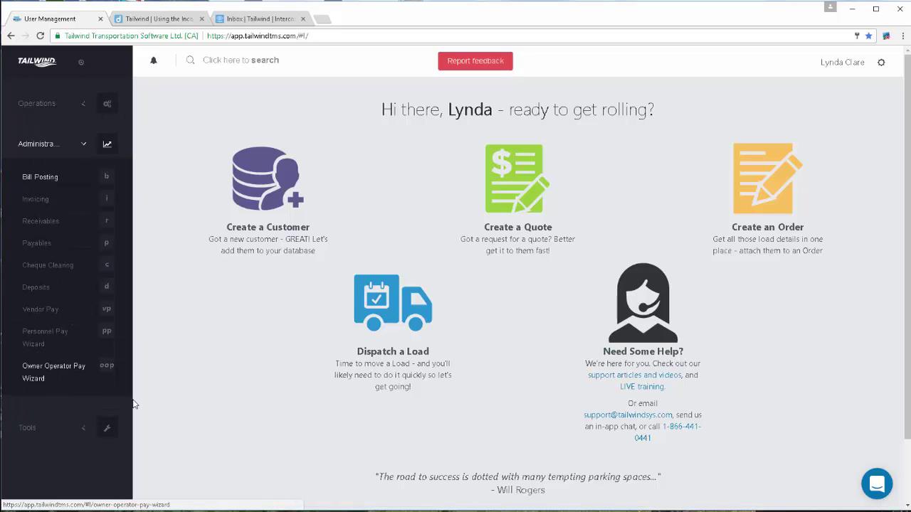
Show the Bill Posting list and scroll through the unposted bills down to bill 826.
click(39, 178)
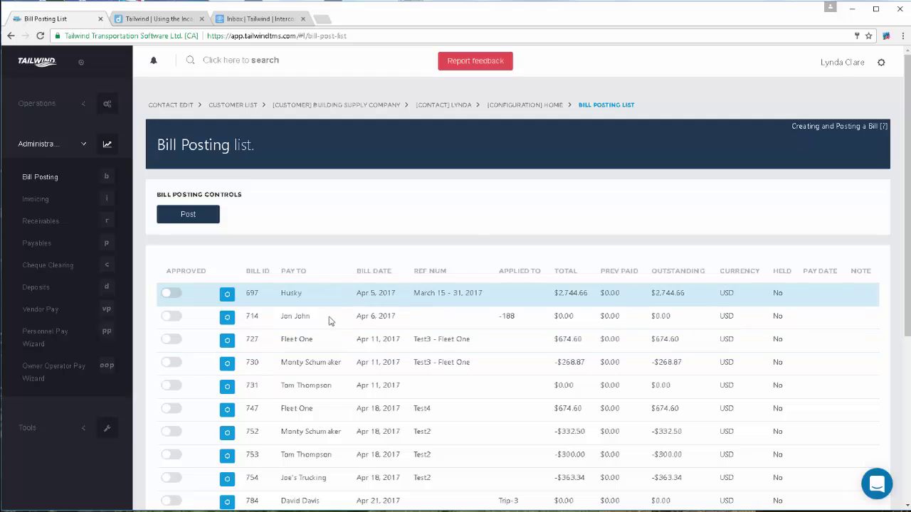
scroll(329, 384, down, 2)
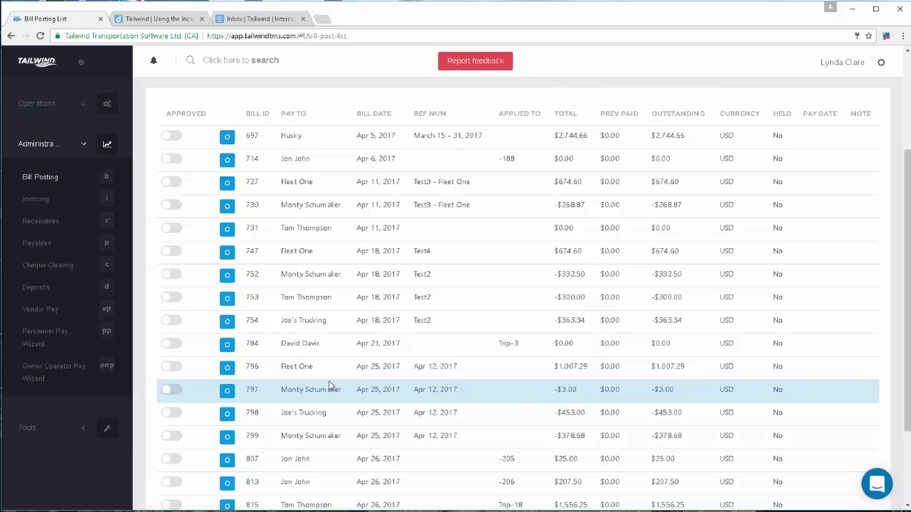
scroll(329, 385, down, 2)
scroll(330, 385, up, 1)
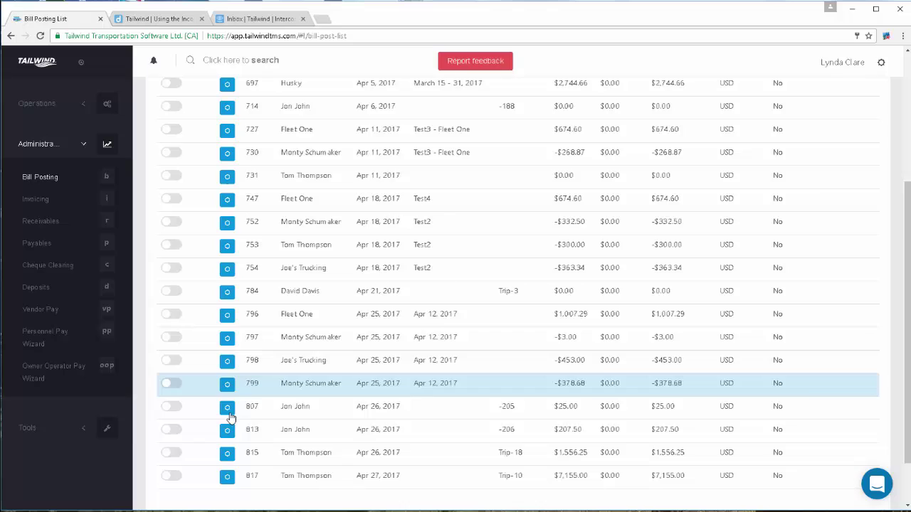
scroll(229, 418, down, 3)
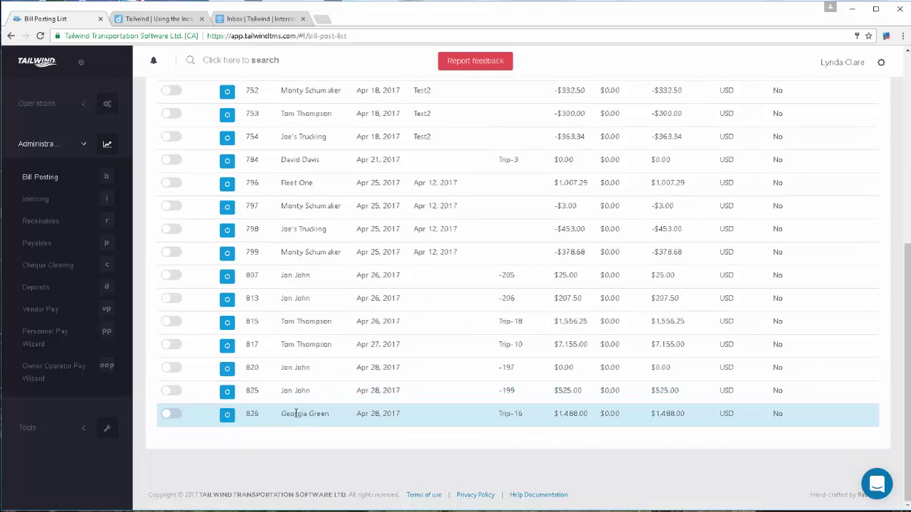
Open bill 826 and view its Driver Pay by Mile charge: 2976 miles at $0.50, totalling $1,488.00.
click(229, 418)
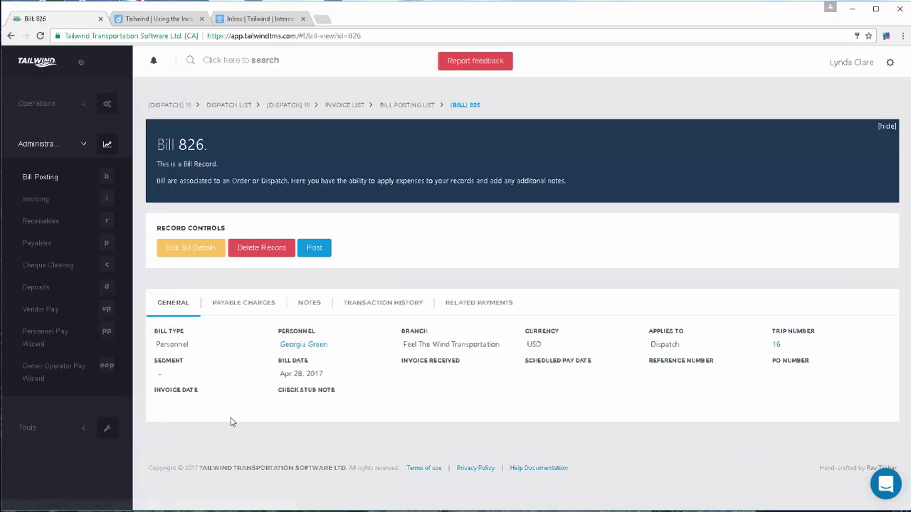
click(271, 305)
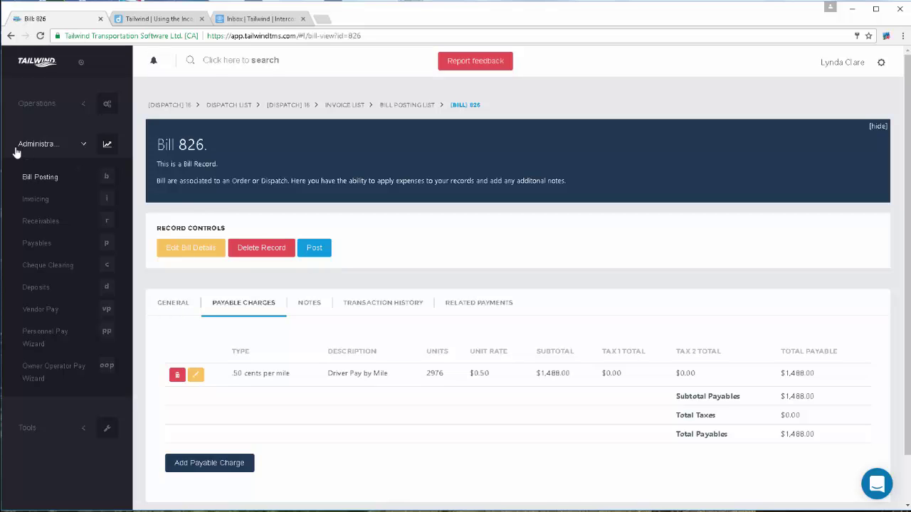
Back on the Bill Posting list, mark bill 826 as approved.
click(34, 175)
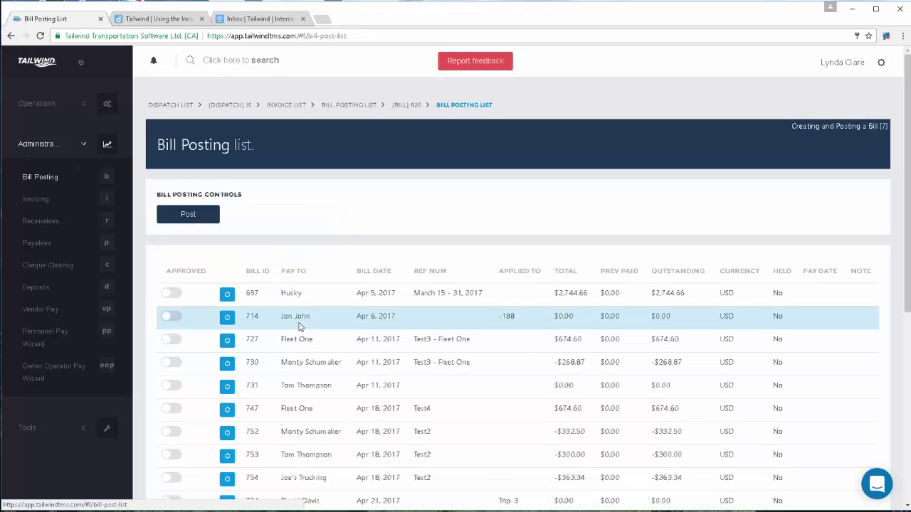
scroll(305, 325, down, 5)
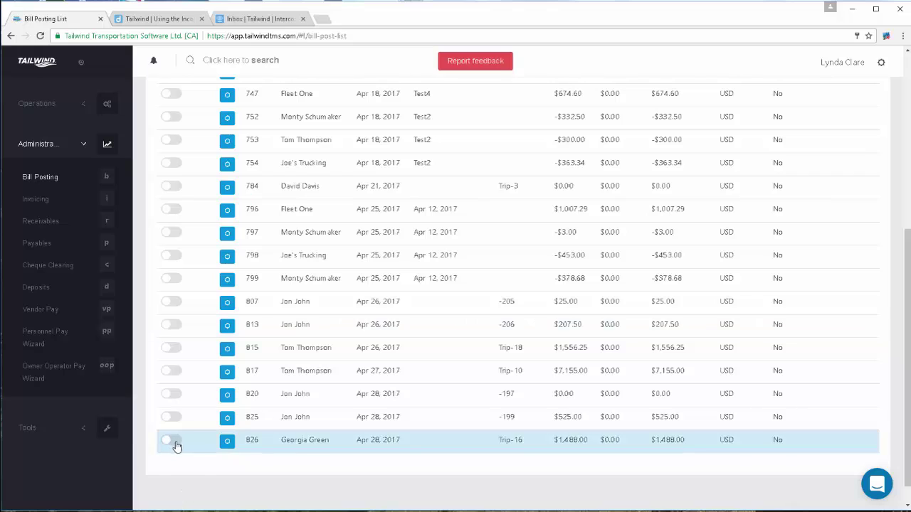
click(173, 441)
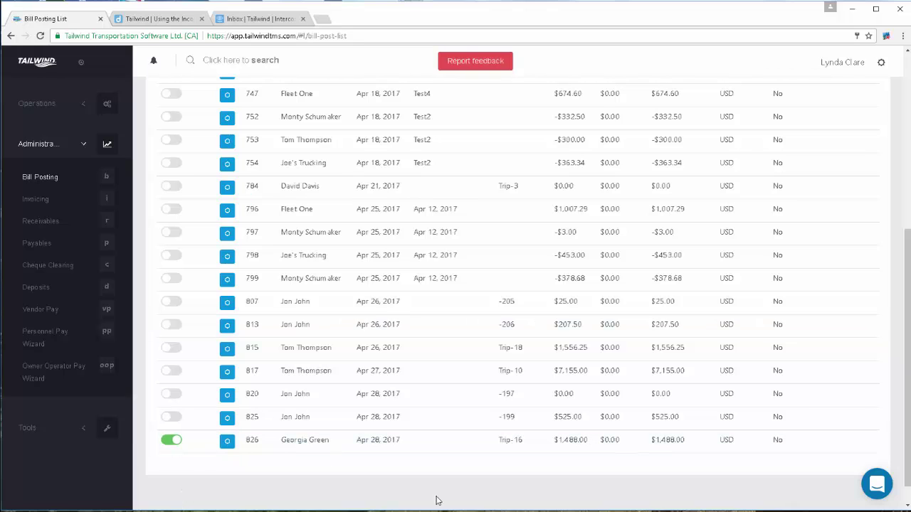
Review bill 825's $525.00 commission payable charge, then return to Bill Posting.
click(226, 417)
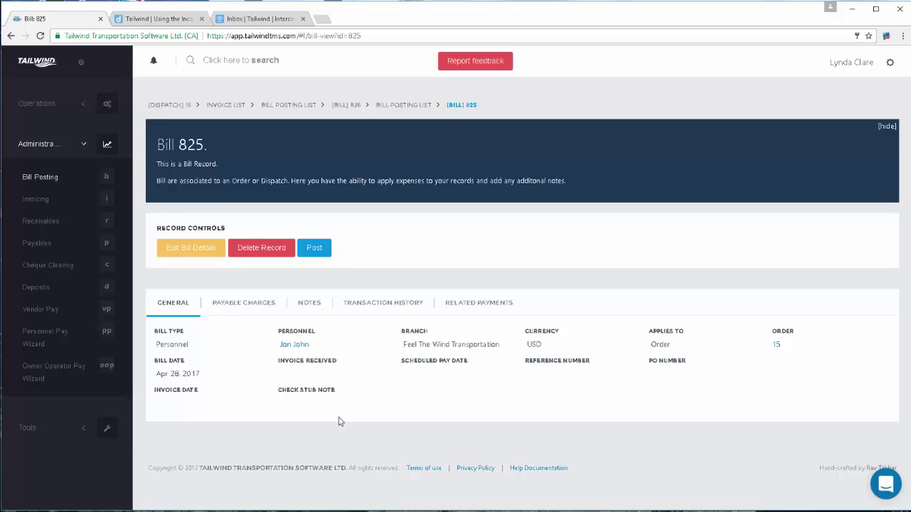
click(269, 306)
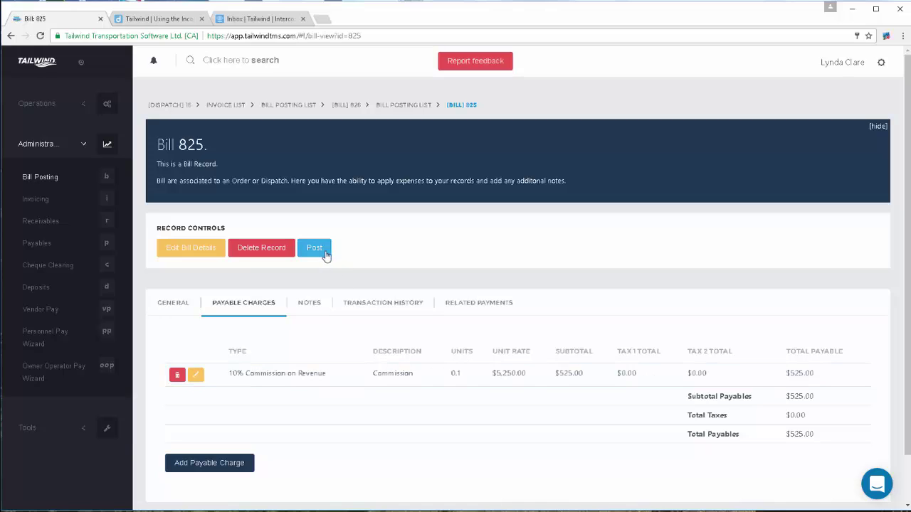
click(51, 176)
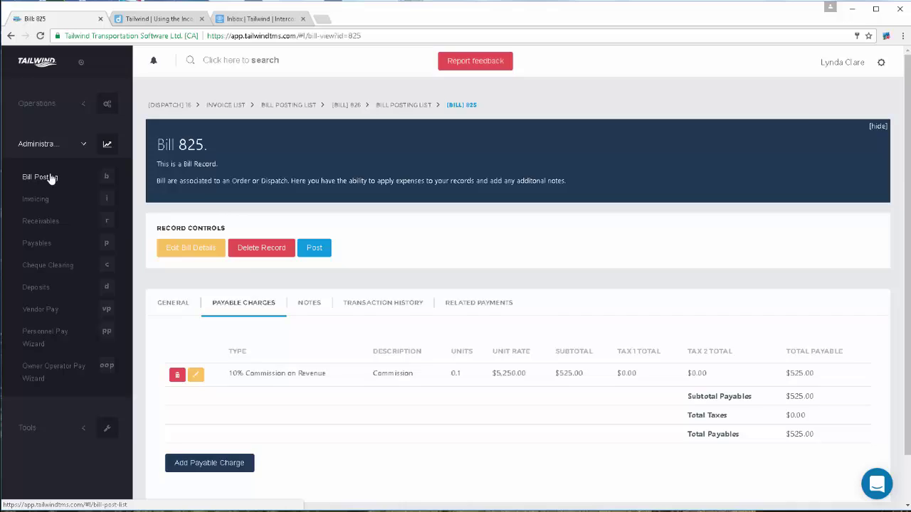
Mark bills 825, 817 and 815 as approved for posting.
scroll(288, 365, down, 2)
scroll(240, 470, down, 3)
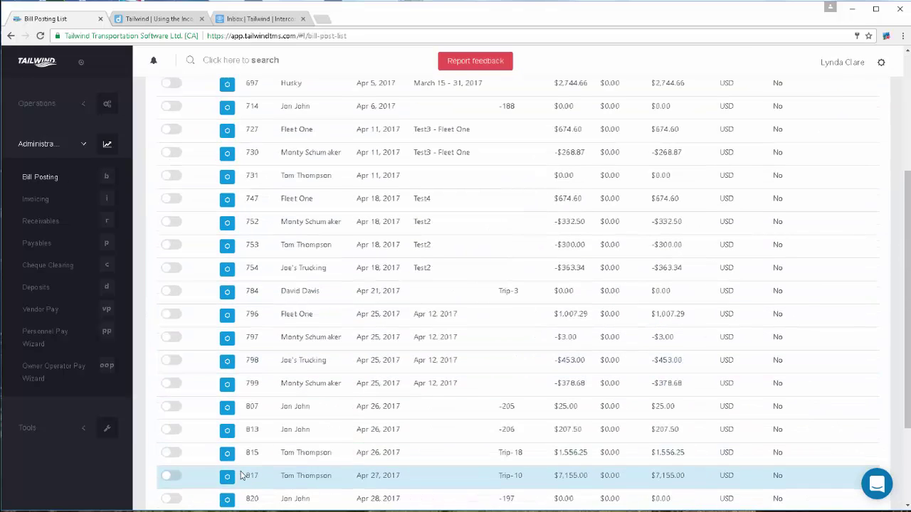
click(175, 415)
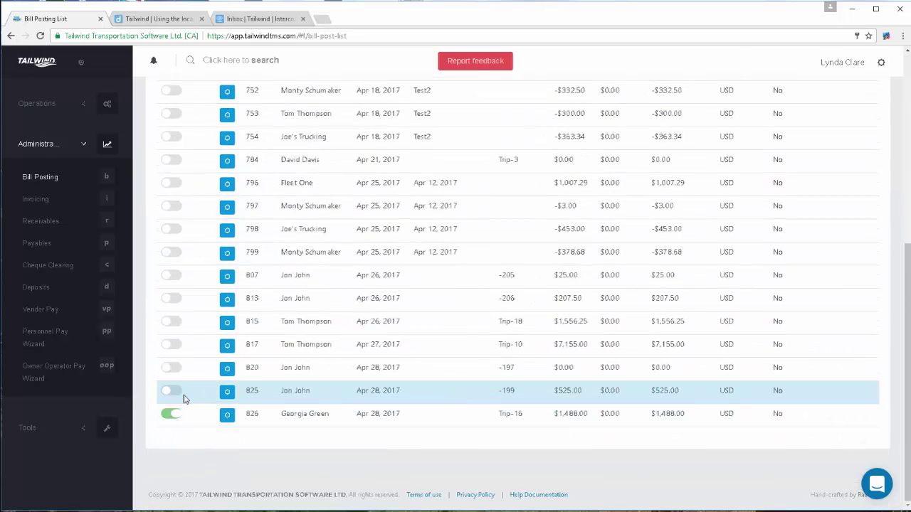
click(174, 392)
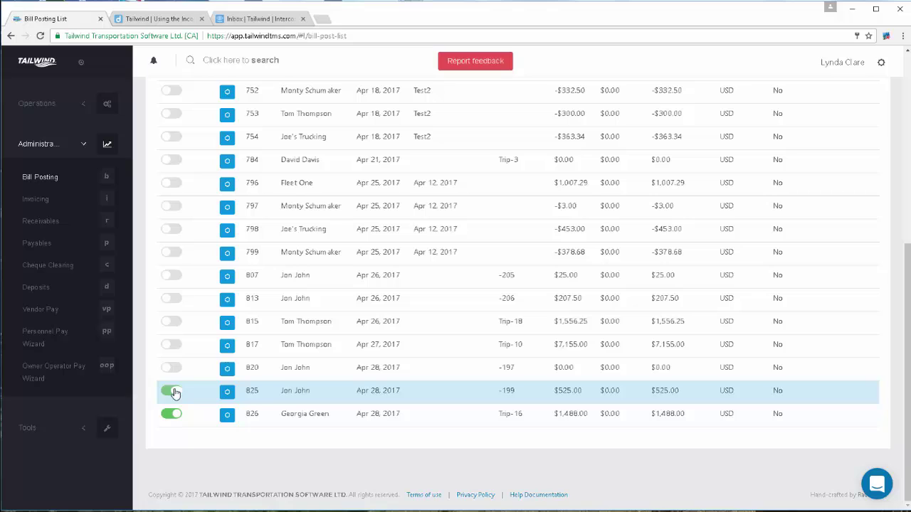
click(175, 346)
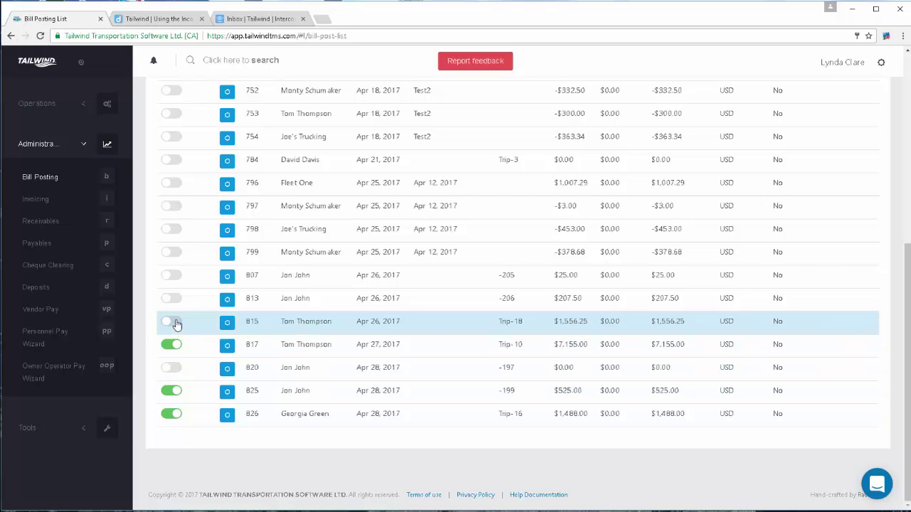
click(175, 322)
scroll(420, 366, up, 5)
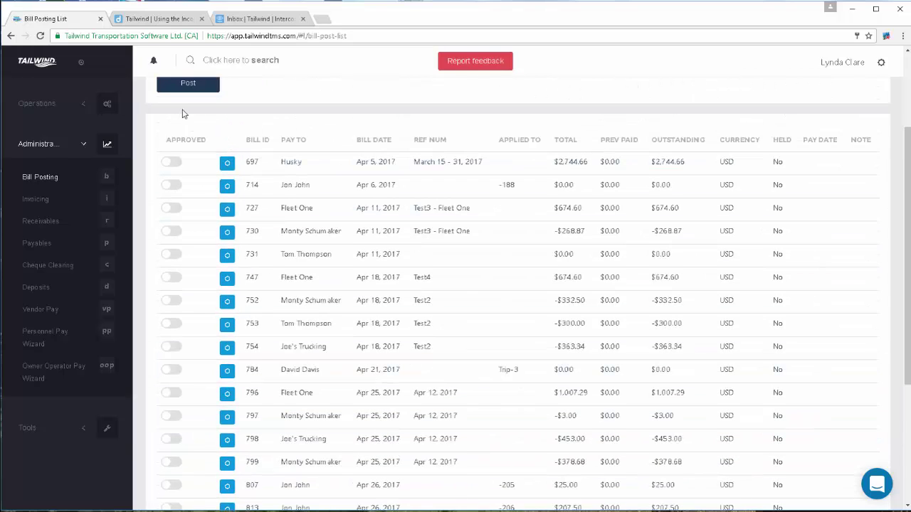
scroll(183, 107, up, 1)
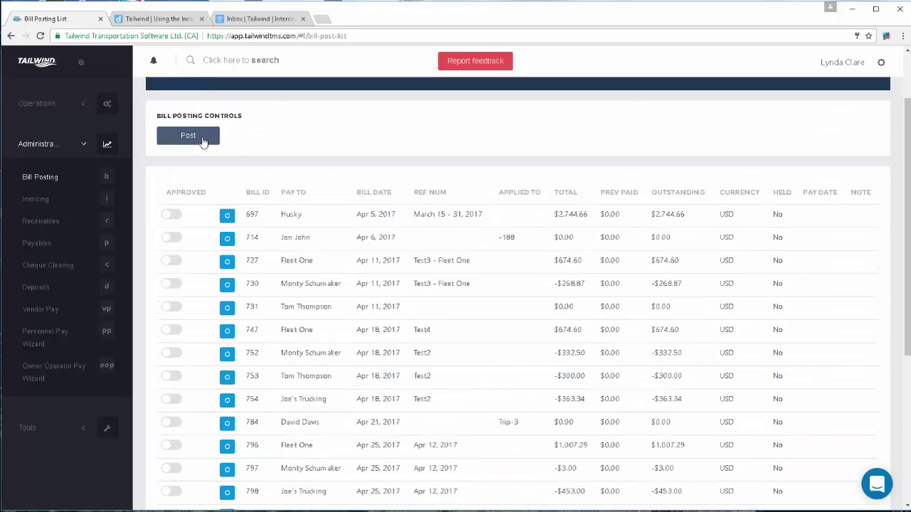
scroll(202, 284, down, 5)
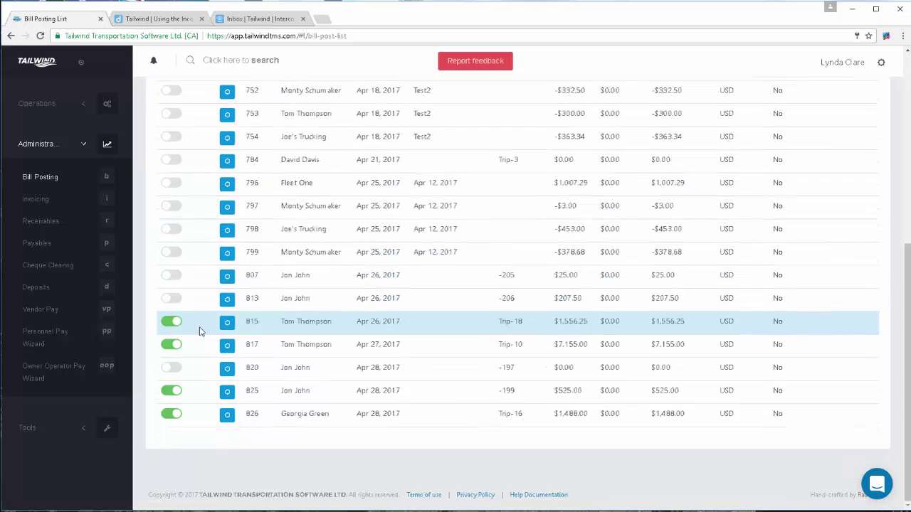
scroll(199, 331, up, 5)
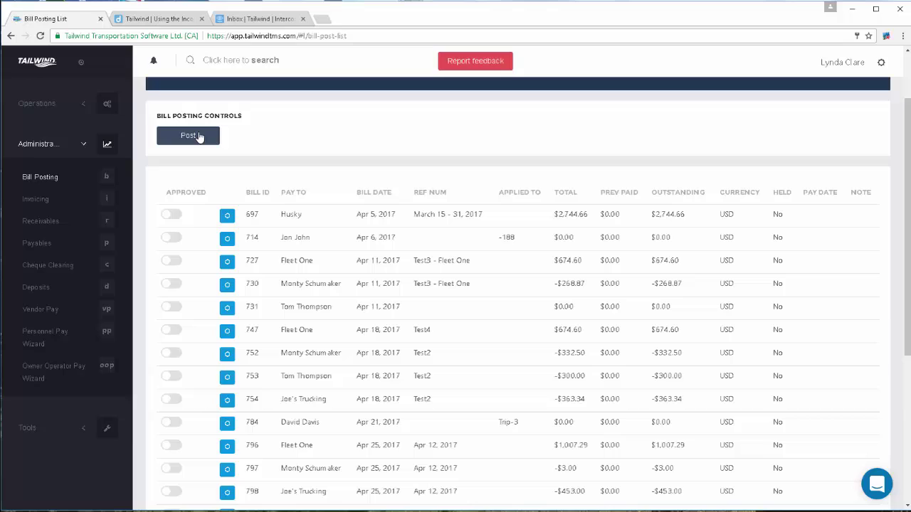
Post all tagged approved bills and confirm with Yes.
click(200, 137)
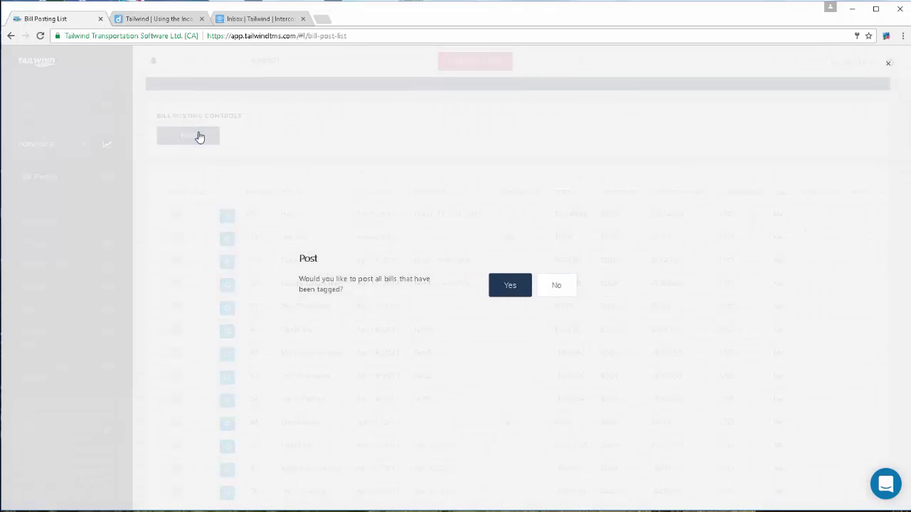
click(504, 289)
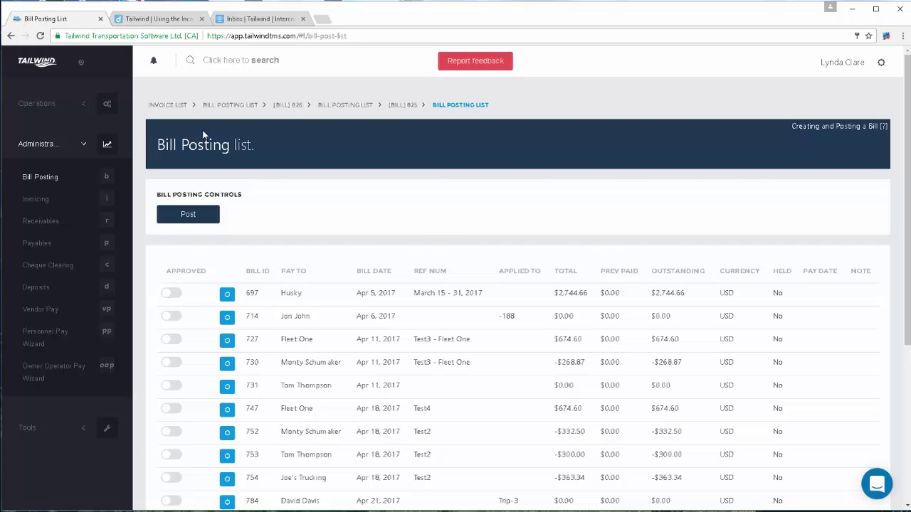
Scroll to the bottom of the list and open bill 830 for Zippy Transport.
scroll(202, 136, down, 5)
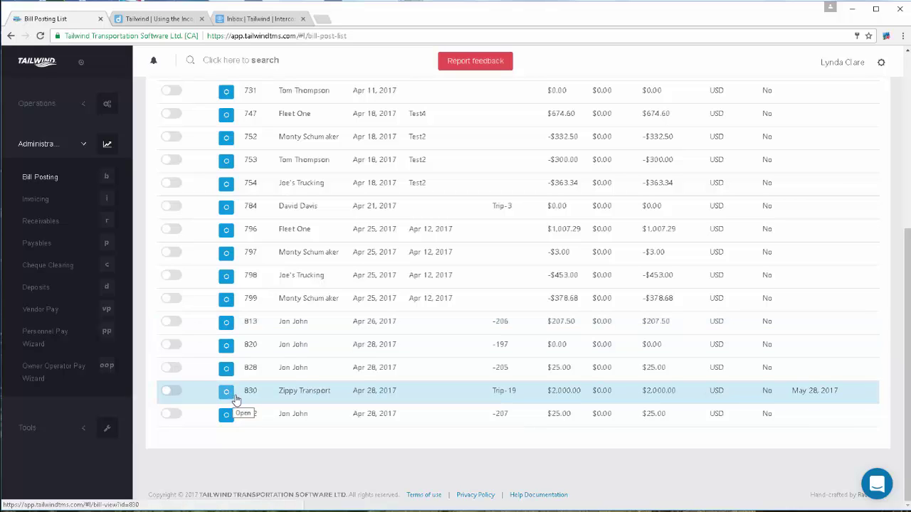
click(229, 397)
click(227, 392)
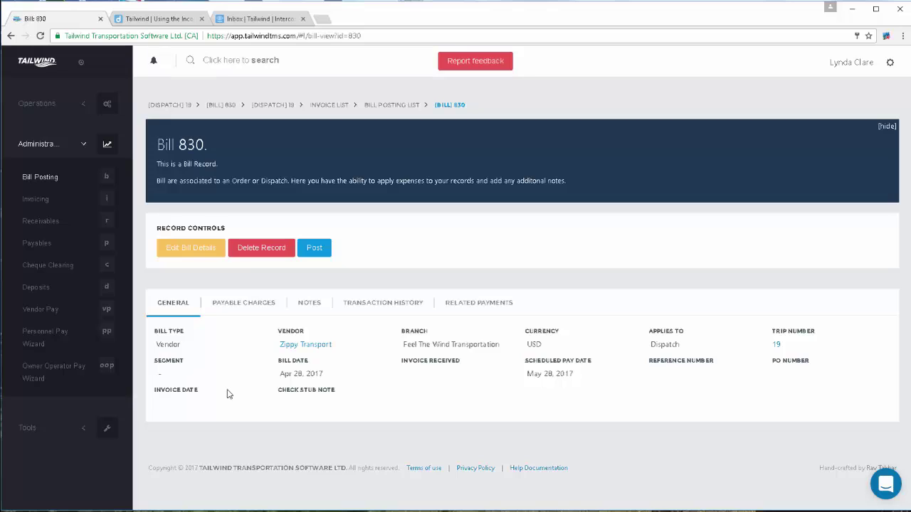
Edit bill 830: enter its reference number, received date 04/28/2017, invoice date 04/13/2017, and save.
click(207, 249)
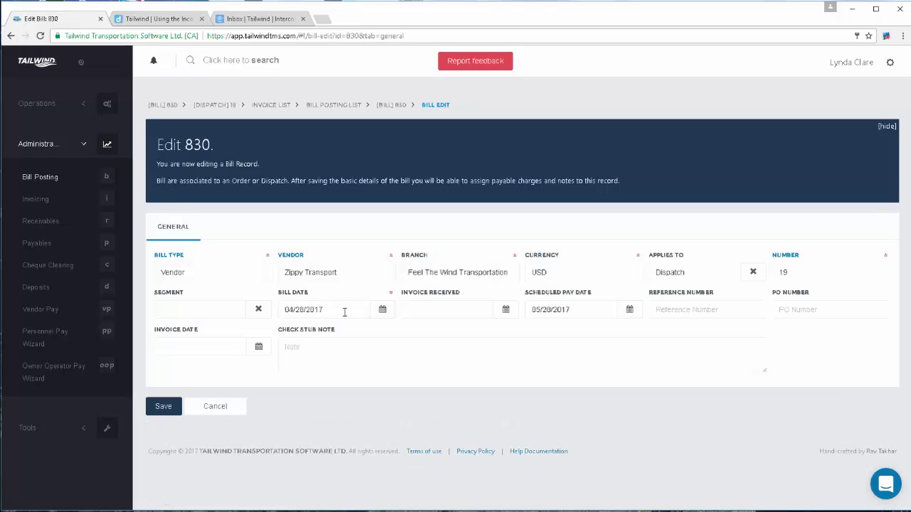
click(678, 313)
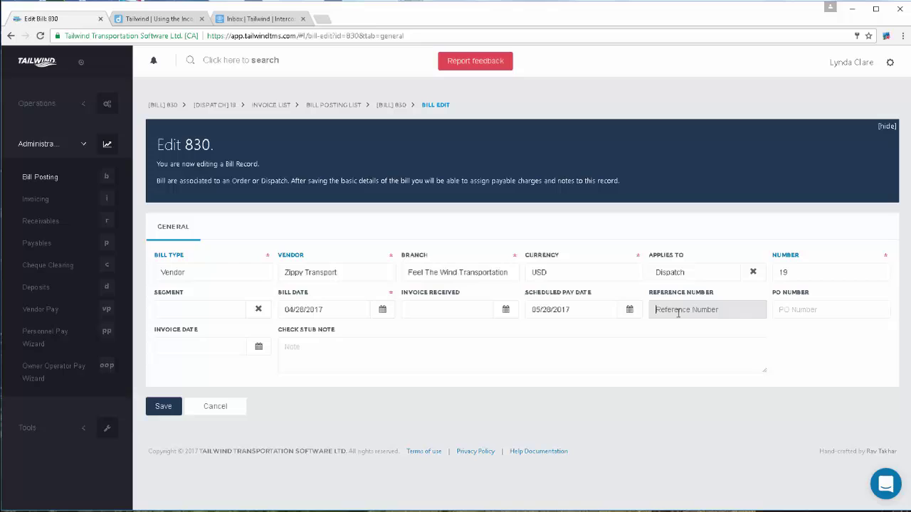
text(589632)
click(429, 311)
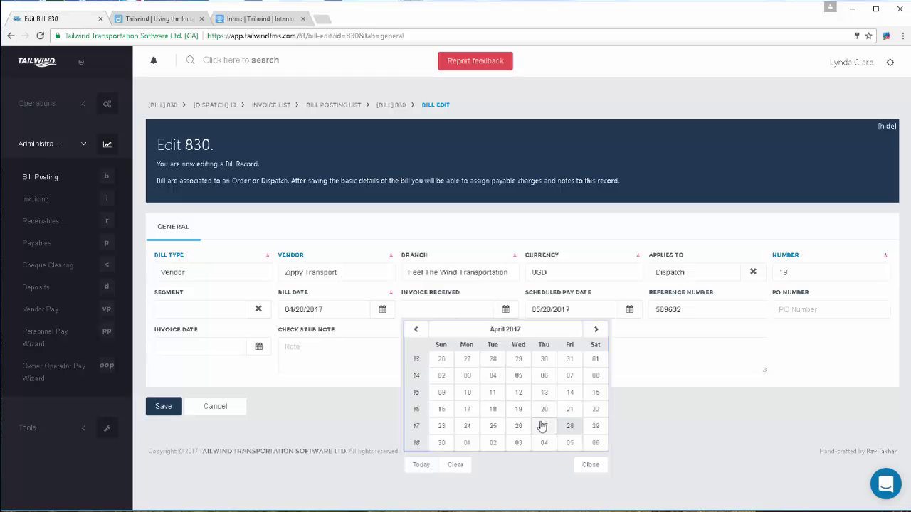
click(569, 426)
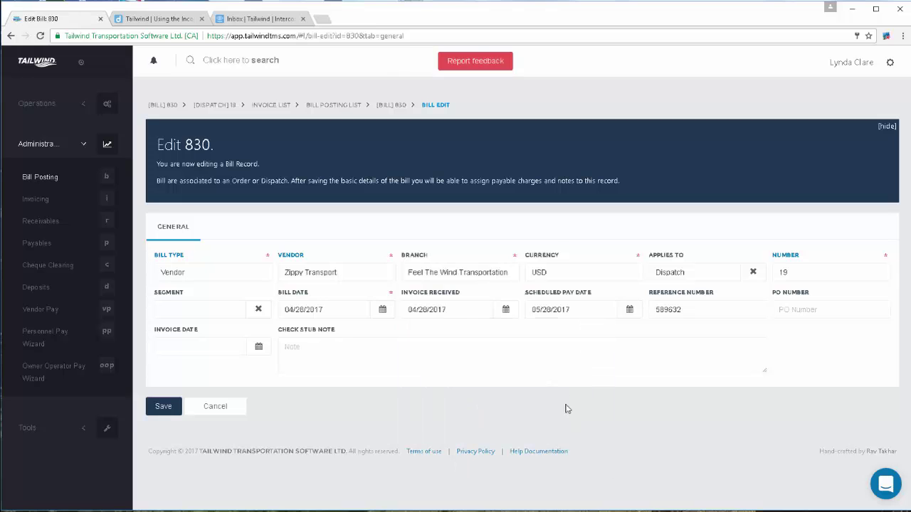
click(203, 349)
click(296, 429)
click(163, 406)
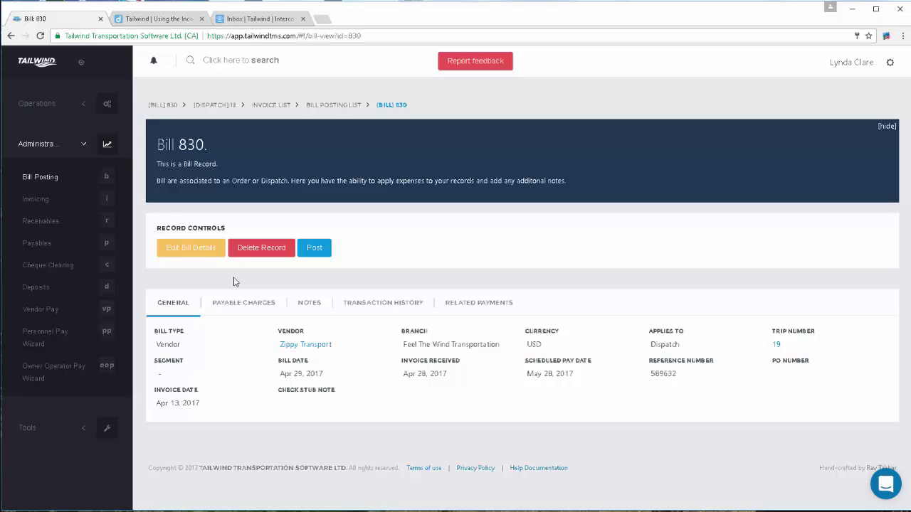
Show bill 830's payable charges: a single $2,000.00 Brokered Carrier Expense.
click(239, 303)
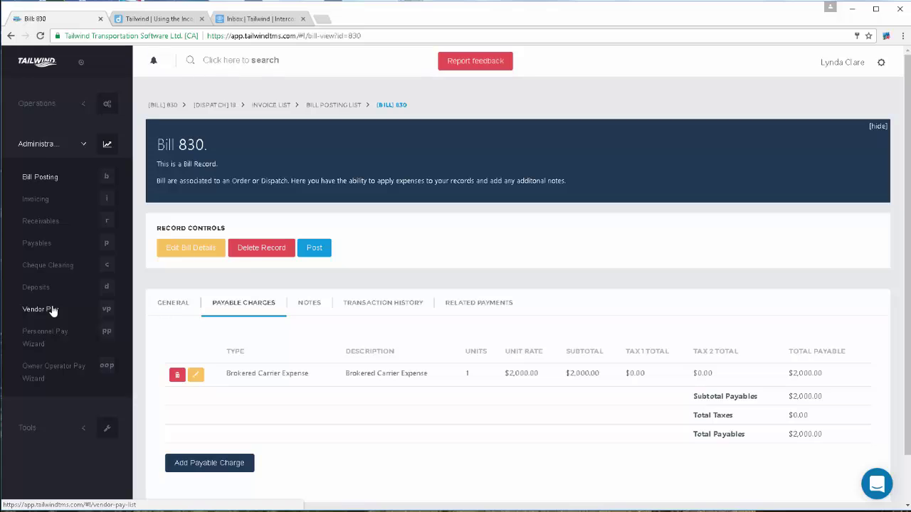
Return to Bill Posting and scroll down to bill 830 with $2,000.00 outstanding.
click(48, 183)
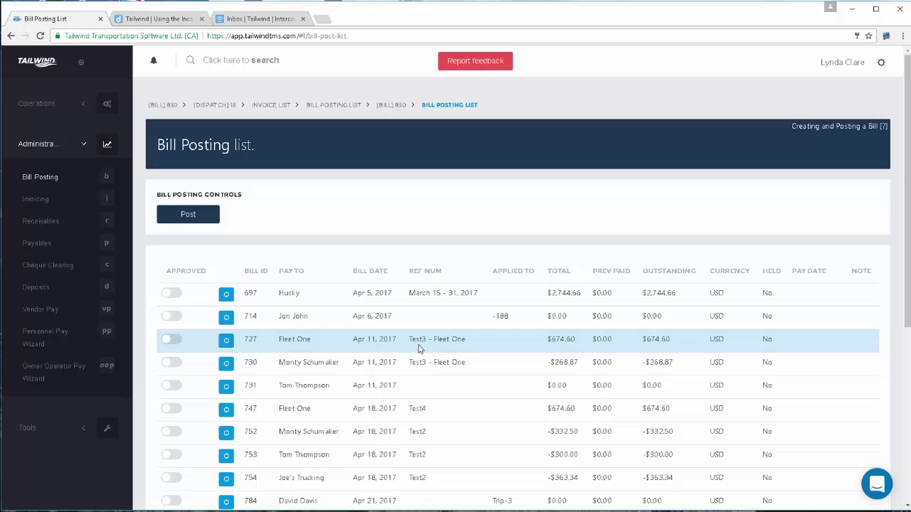
scroll(419, 348, down, 1)
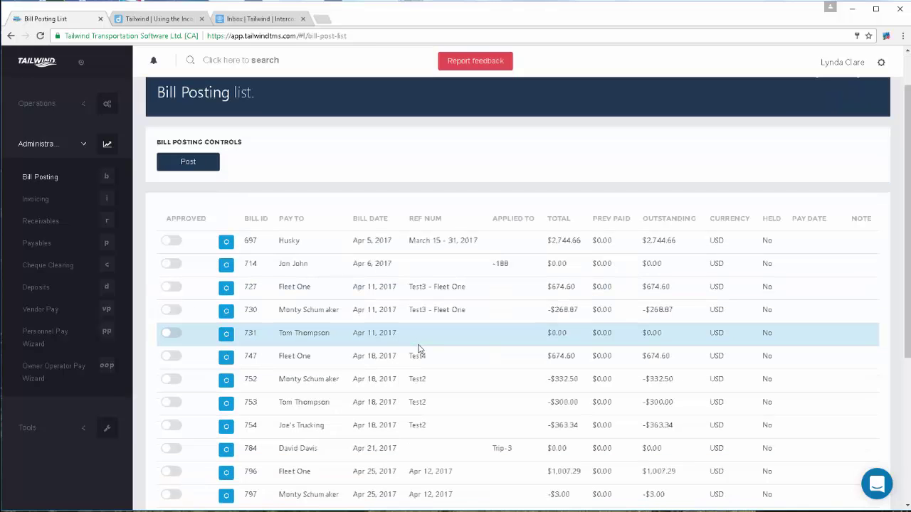
scroll(419, 349, down, 1)
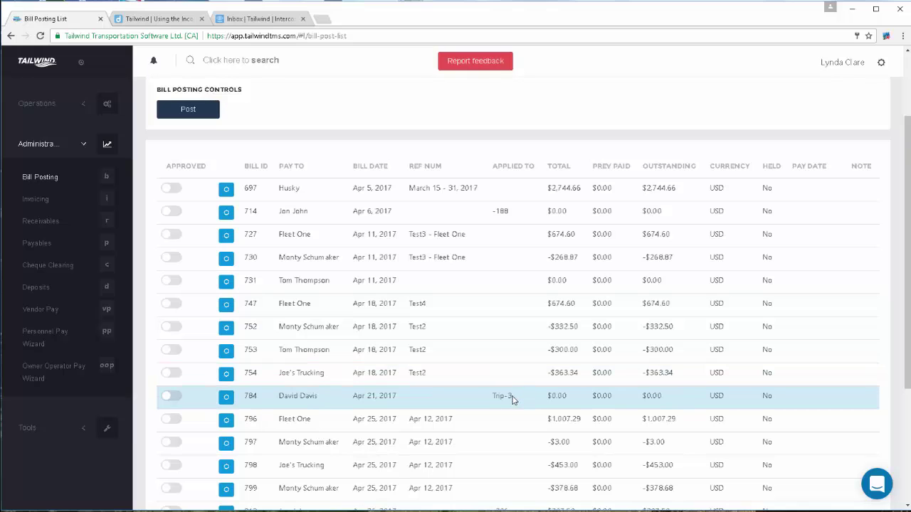
scroll(513, 400, down, 3)
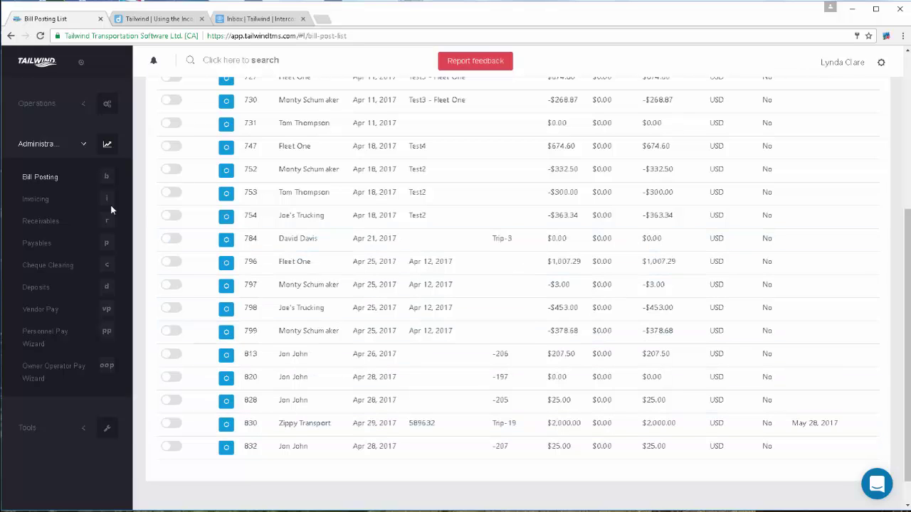
Switch to the Invoicing list of invoices by number, trip and customer.
click(42, 200)
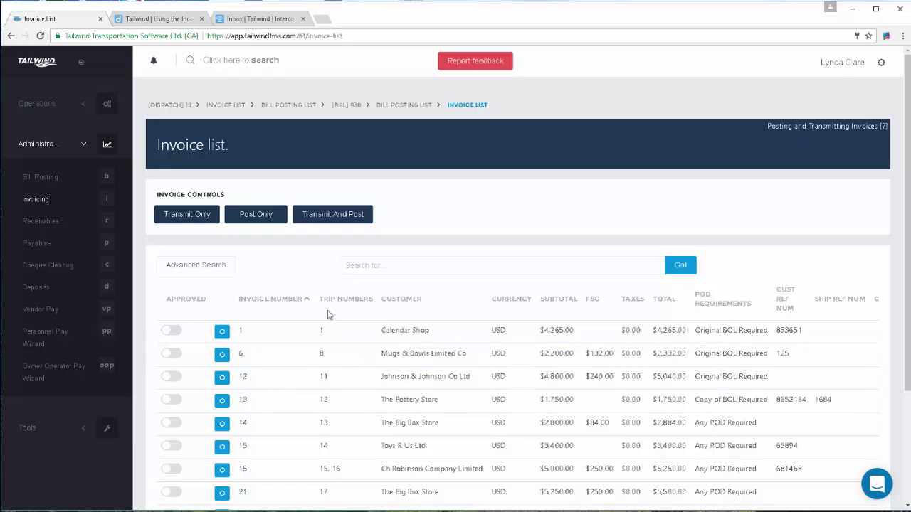
Inspect invoice 12 for Johnson & Johnson on trip 11, then switch to the Payables list.
double_click(327, 377)
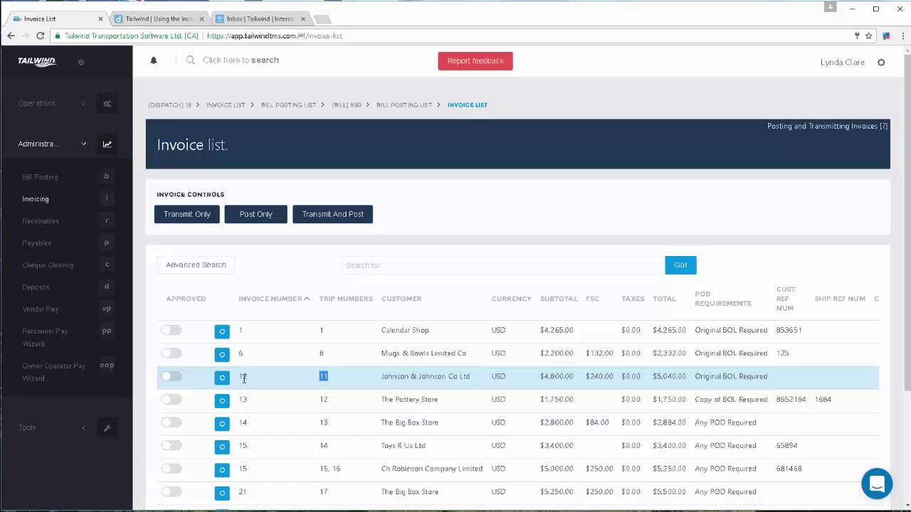
click(246, 377)
double_click(244, 377)
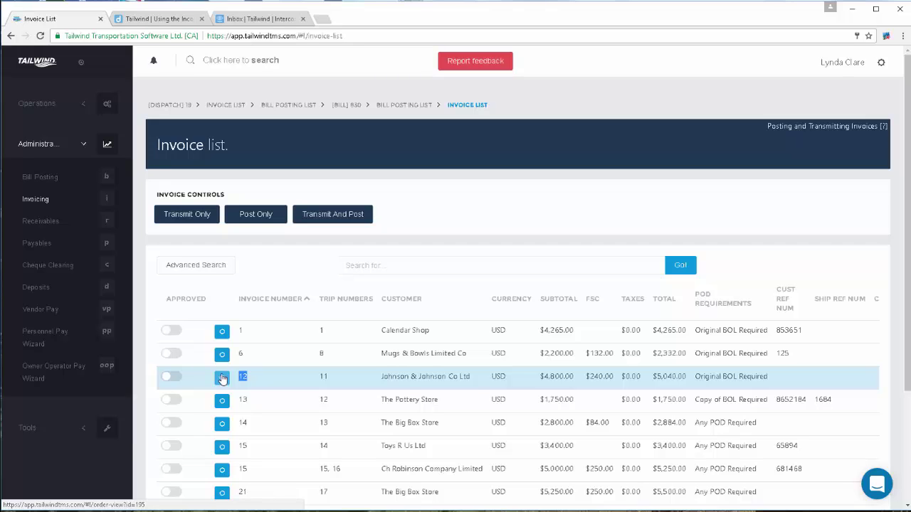
click(44, 247)
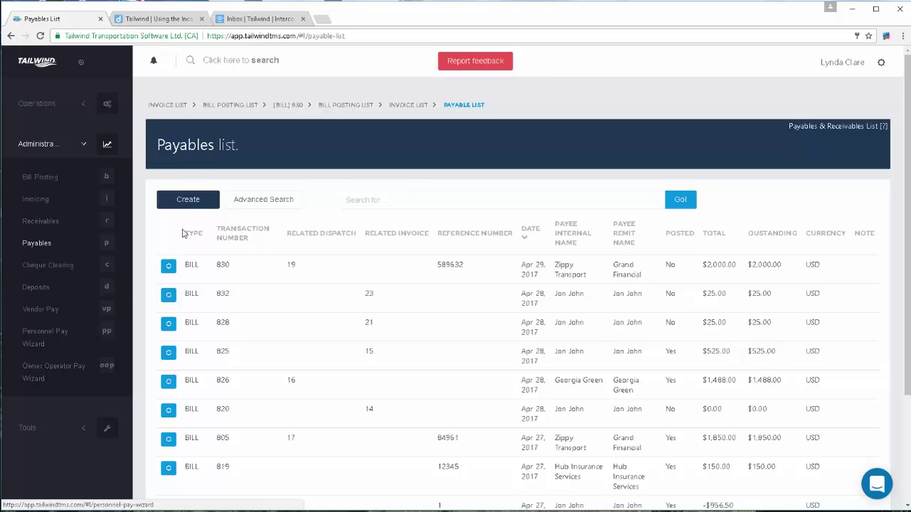
Start a new Vendor bill for Hub Insurance Services, received 04/28/2017.
click(188, 200)
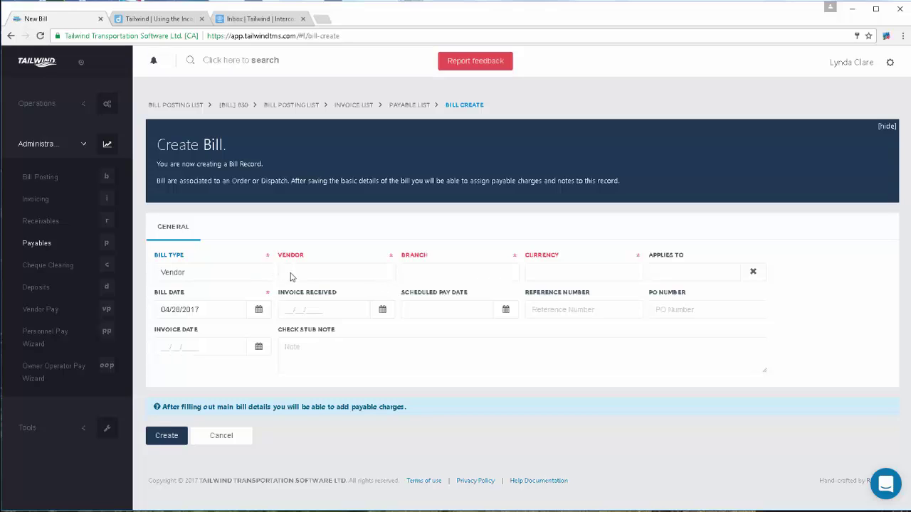
click(252, 277)
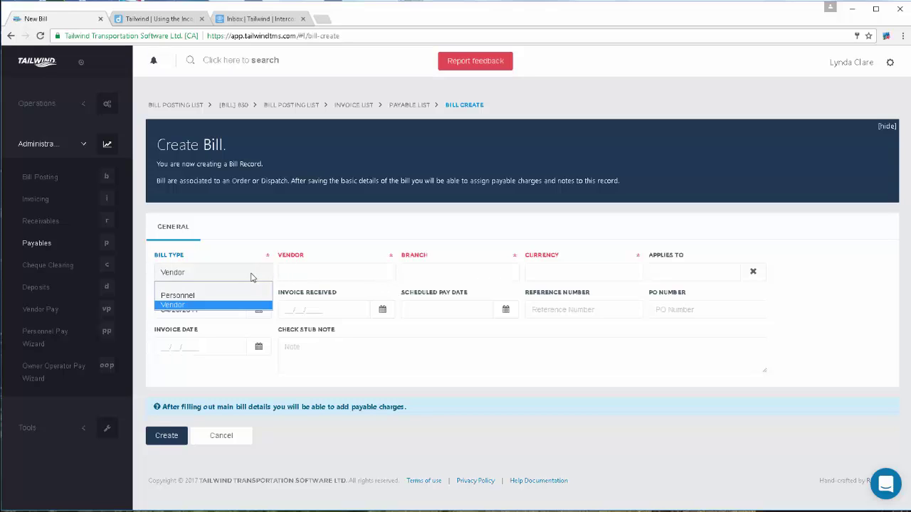
click(200, 308)
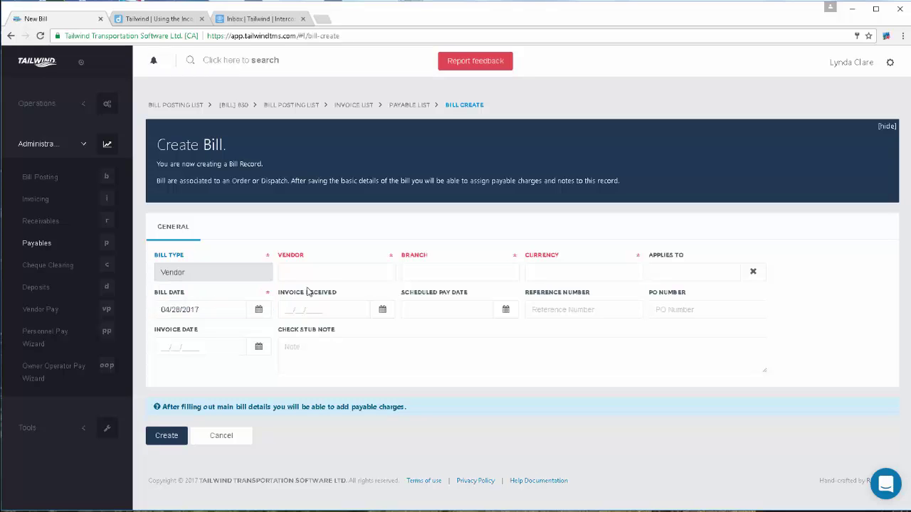
click(320, 273)
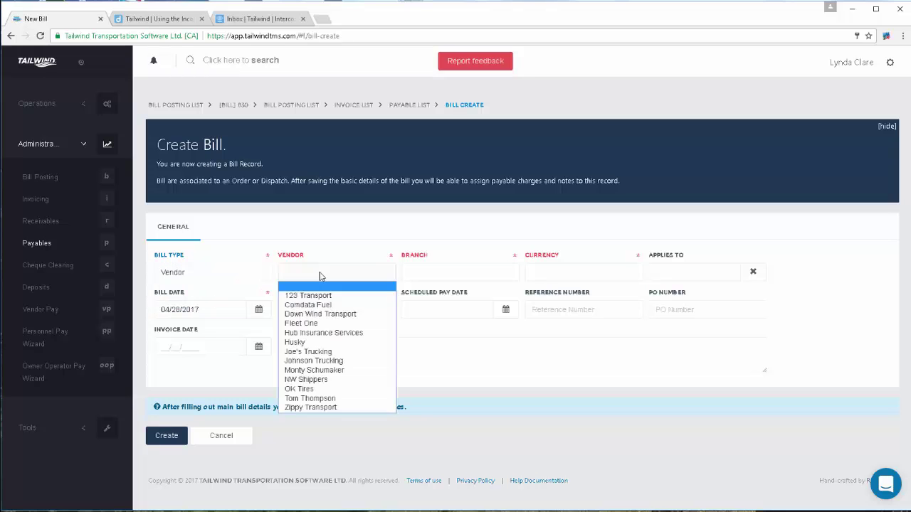
click(341, 333)
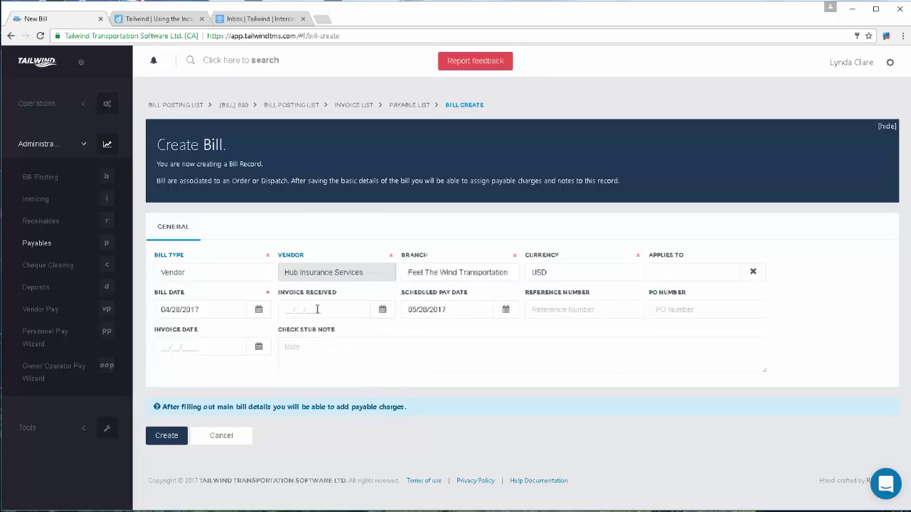
click(317, 309)
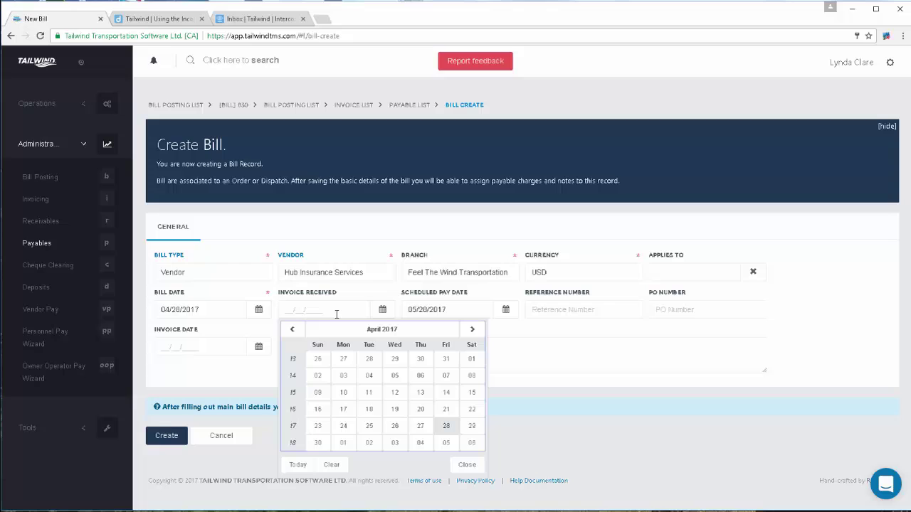
click(444, 426)
Give the bill reference 8569 and invoice date 04/04/2017, then create it as bill 833.
click(586, 310)
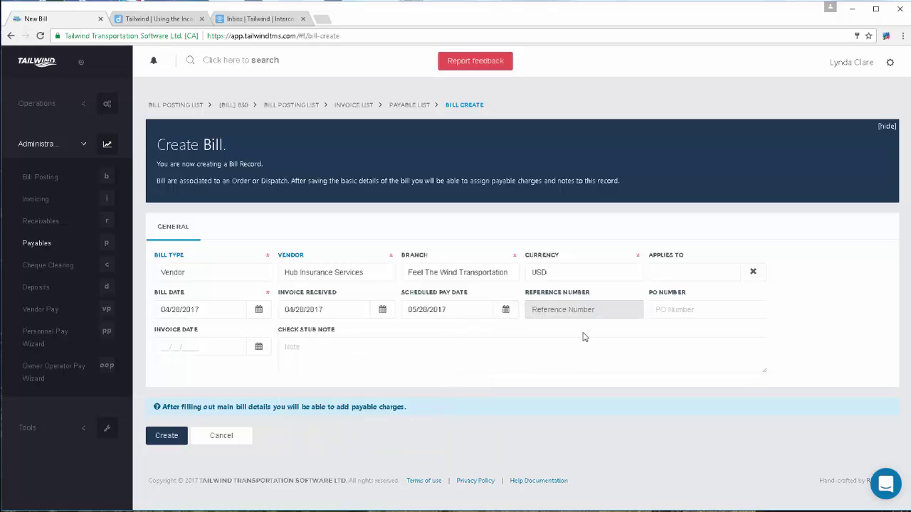
text(8569)
click(203, 347)
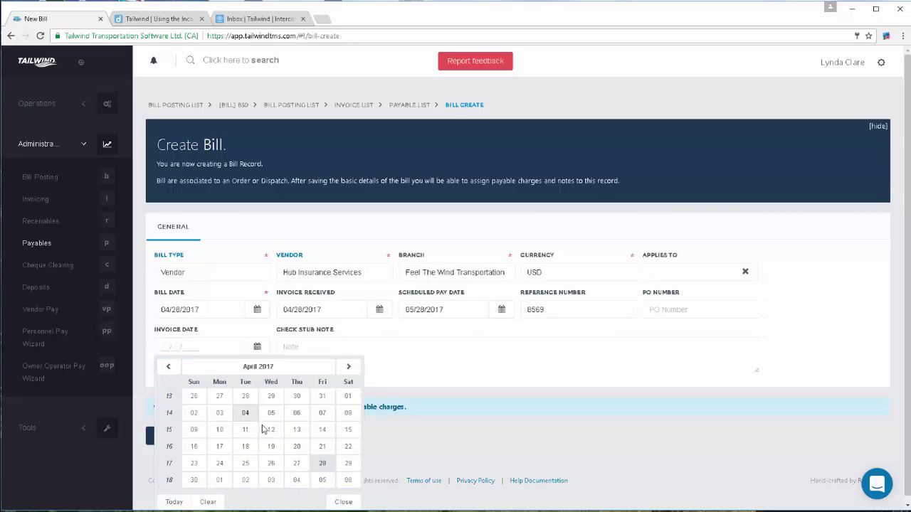
click(244, 414)
click(338, 351)
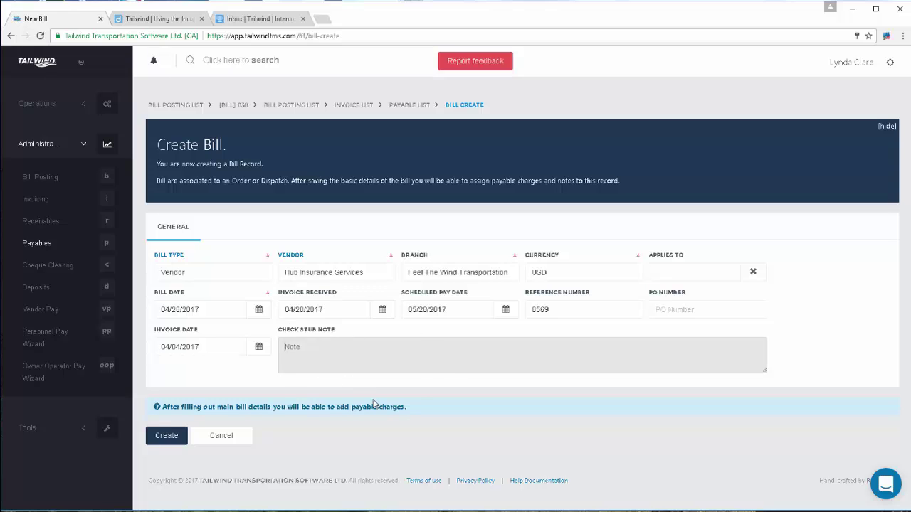
click(168, 436)
click(168, 437)
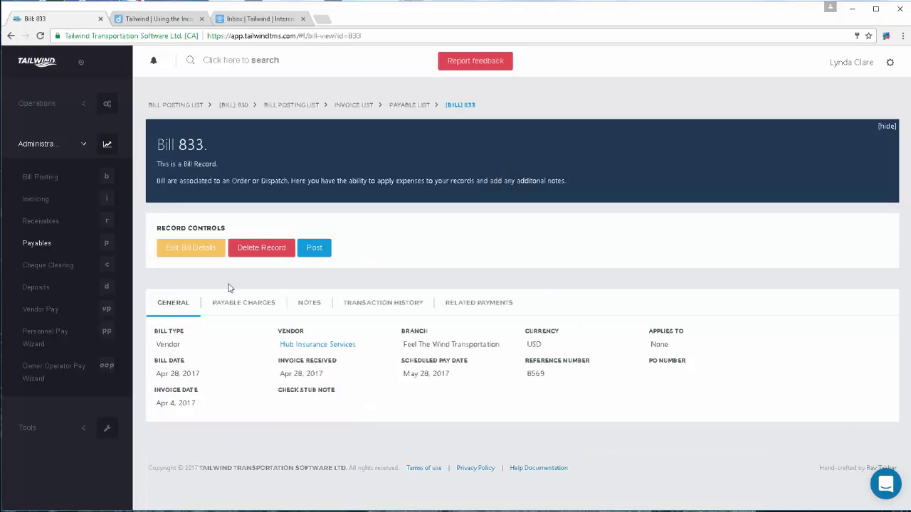
Add a payable charge line to bill 833: Insurance Expense, 1 unit at 150.00.
click(242, 308)
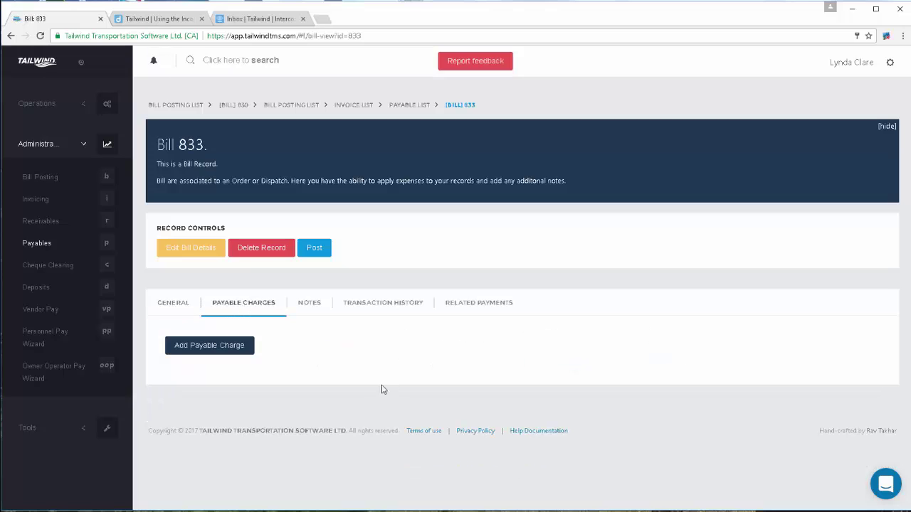
click(220, 349)
scroll(387, 407, down, 2)
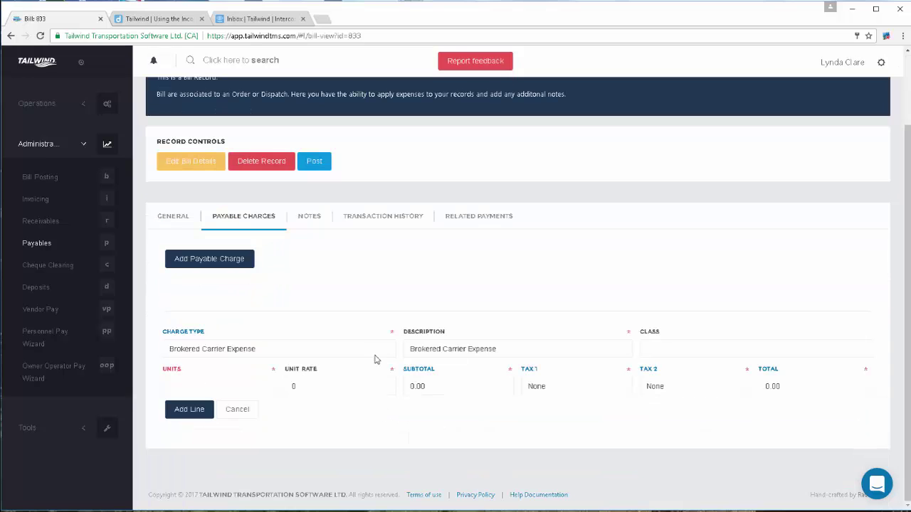
click(302, 350)
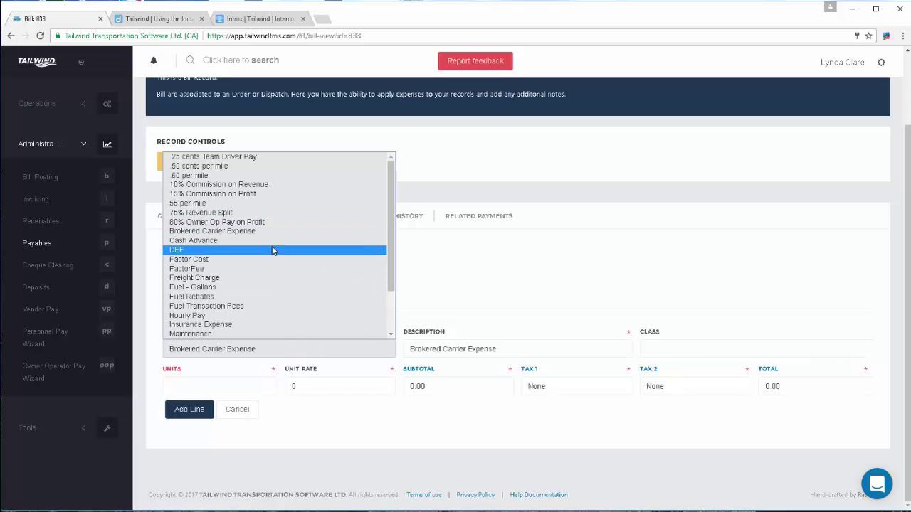
click(230, 325)
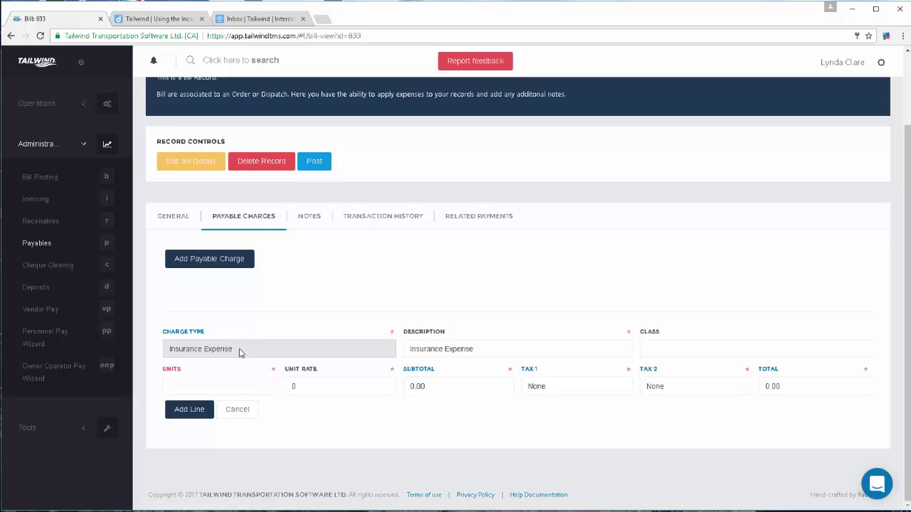
click(313, 386)
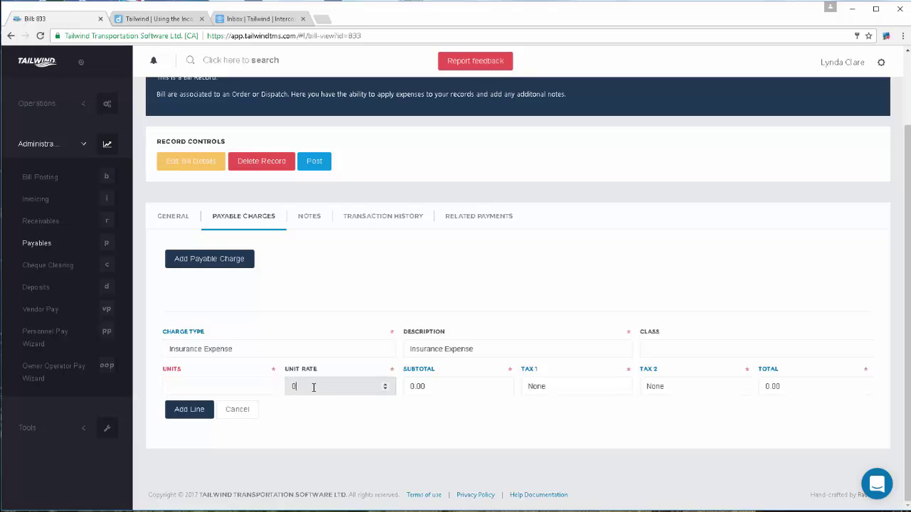
click(235, 389)
text(1)
key(Tab)
text(150.00)
click(202, 410)
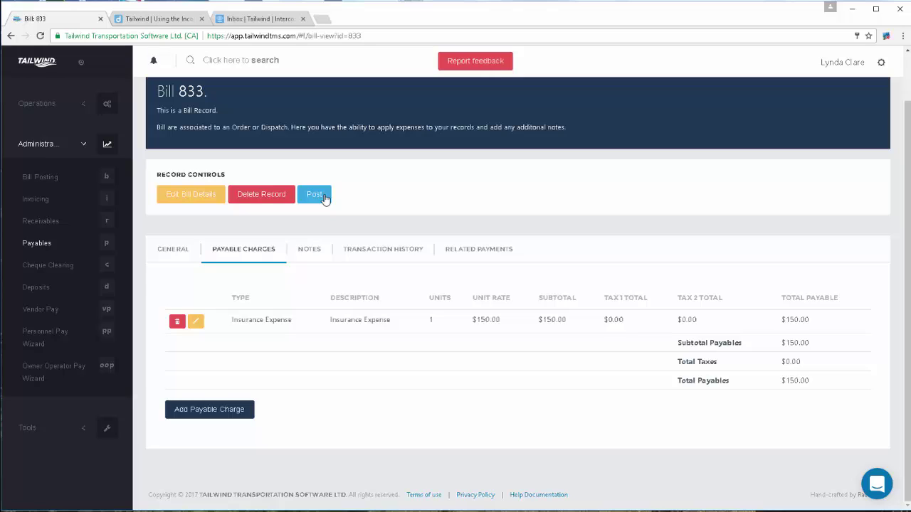
Launch the Incoming Invoice Wizard from the sidebar's Tools section.
click(29, 429)
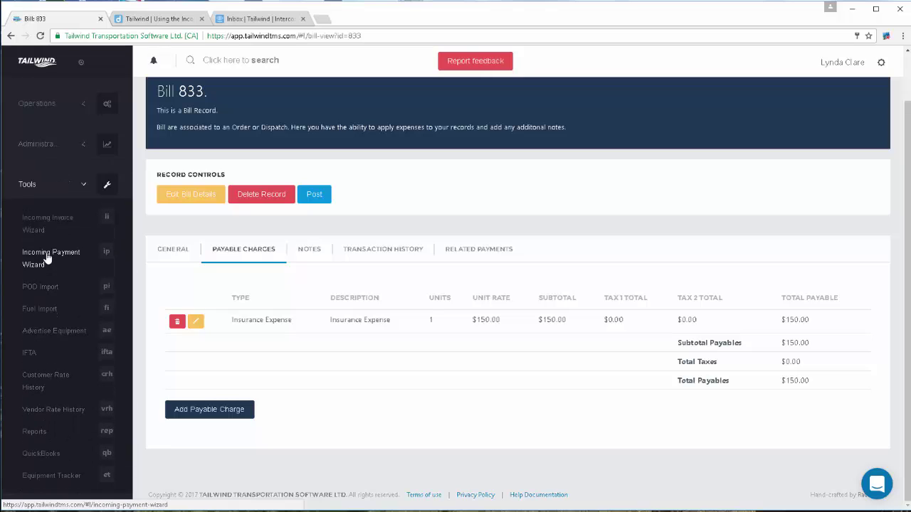
click(50, 221)
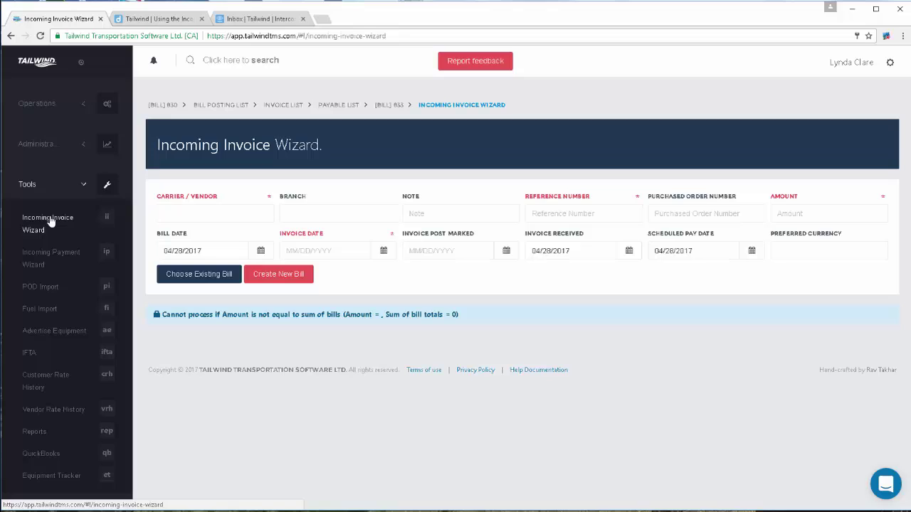